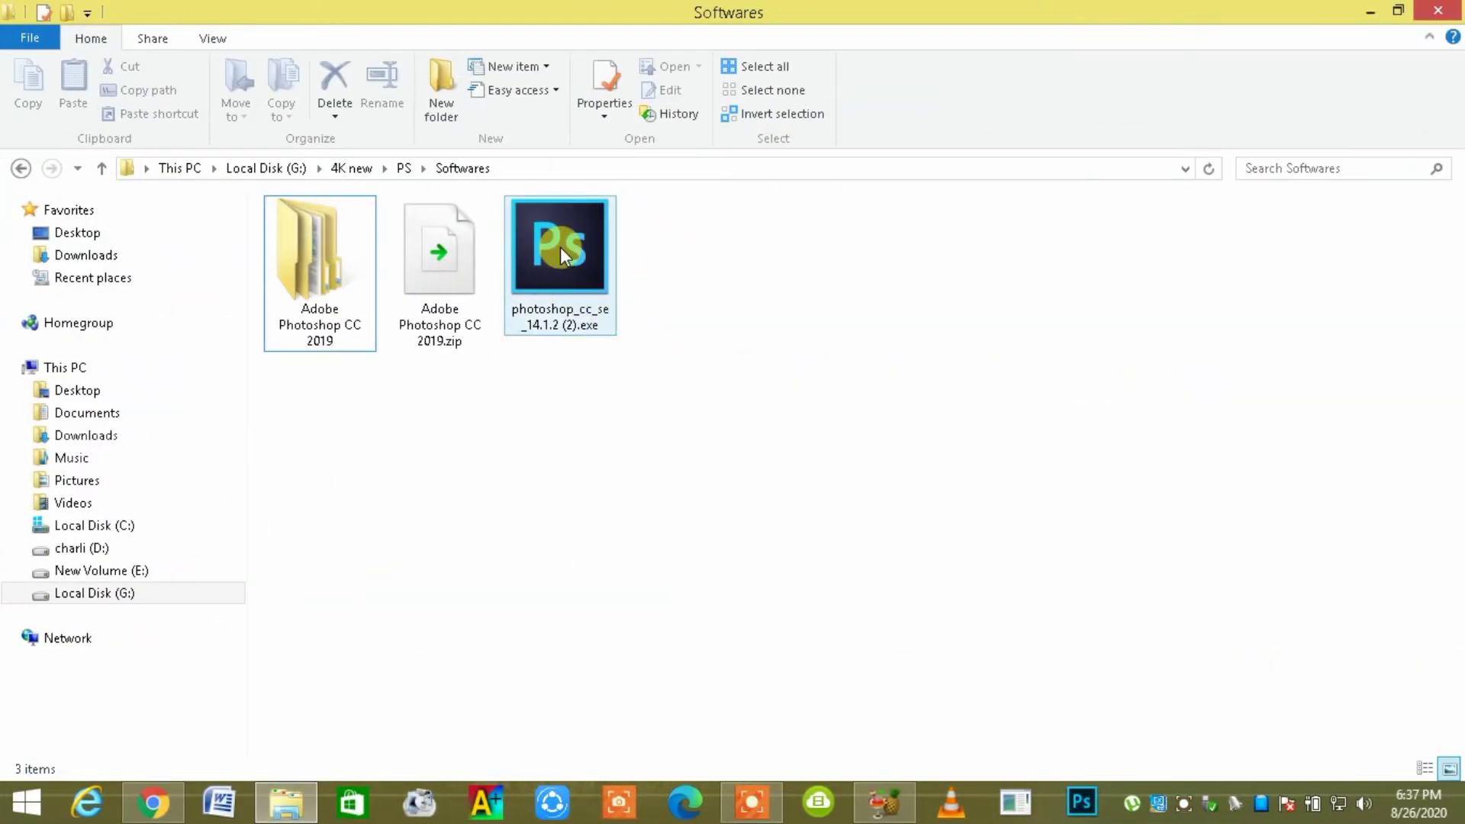
Run photoshop_cc_se_14.1.2 (2).exe and allow it past the security warning.
click(558, 309)
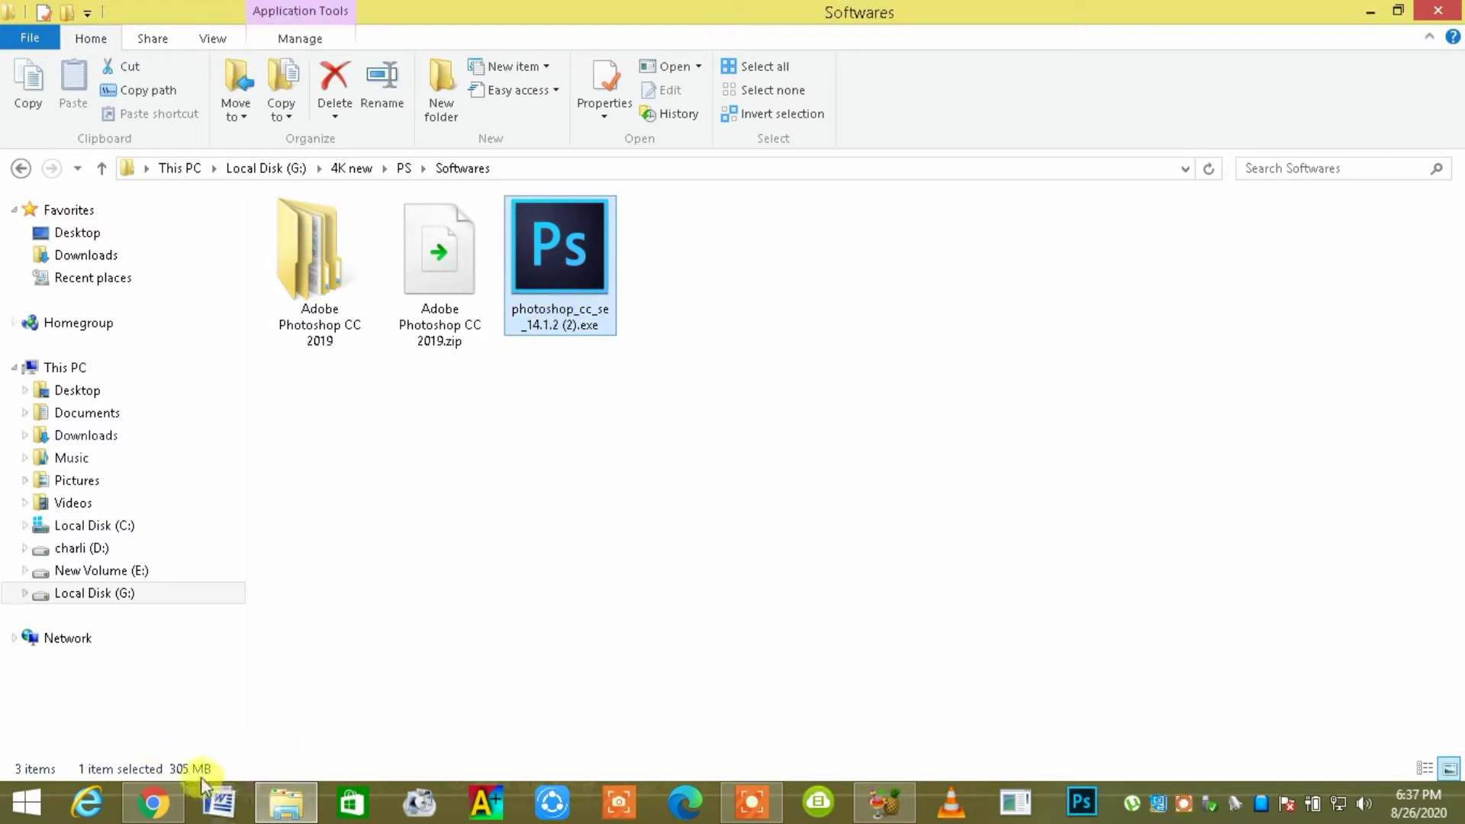
click(733, 268)
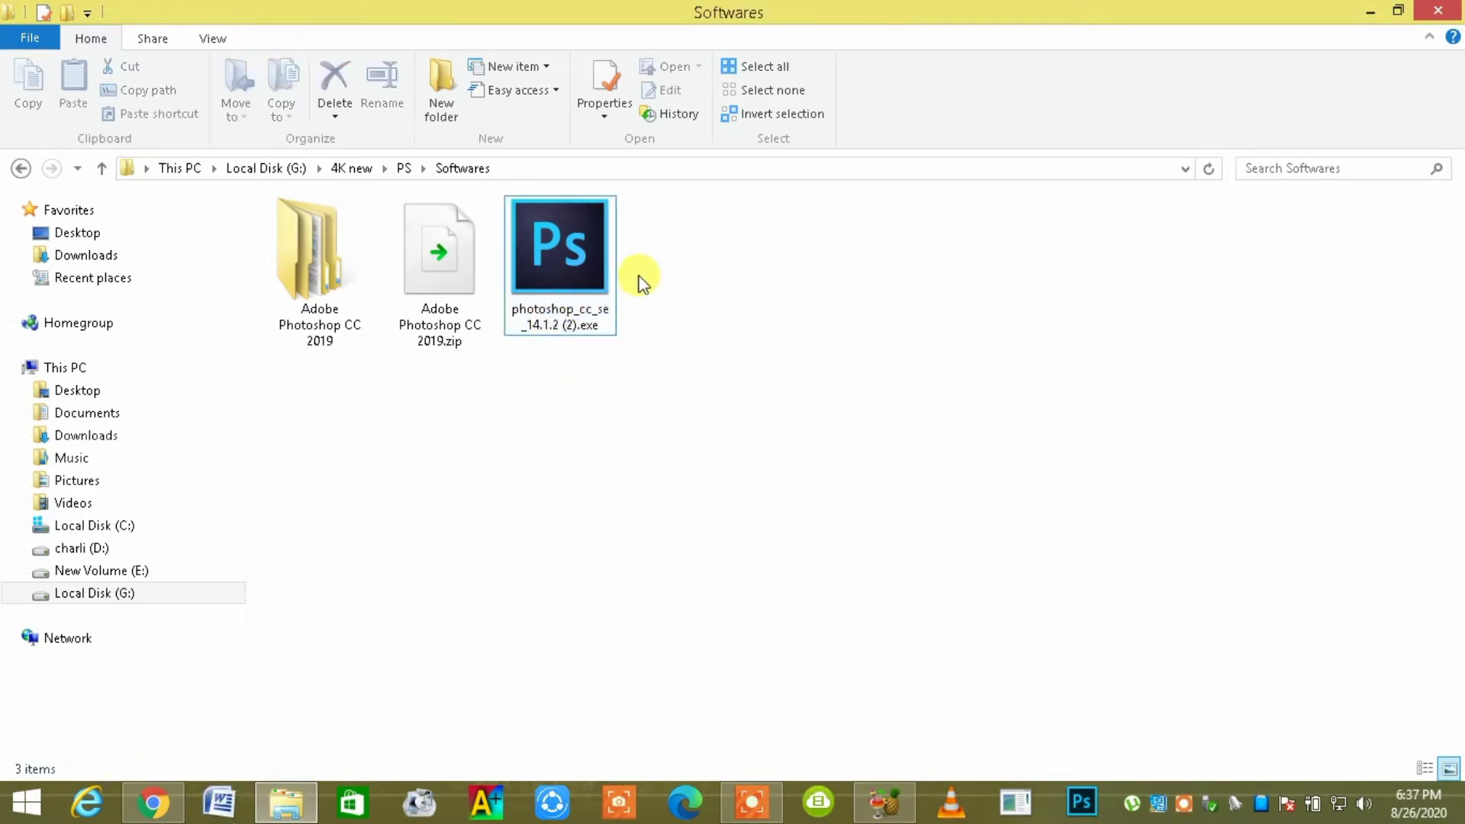
click(595, 276)
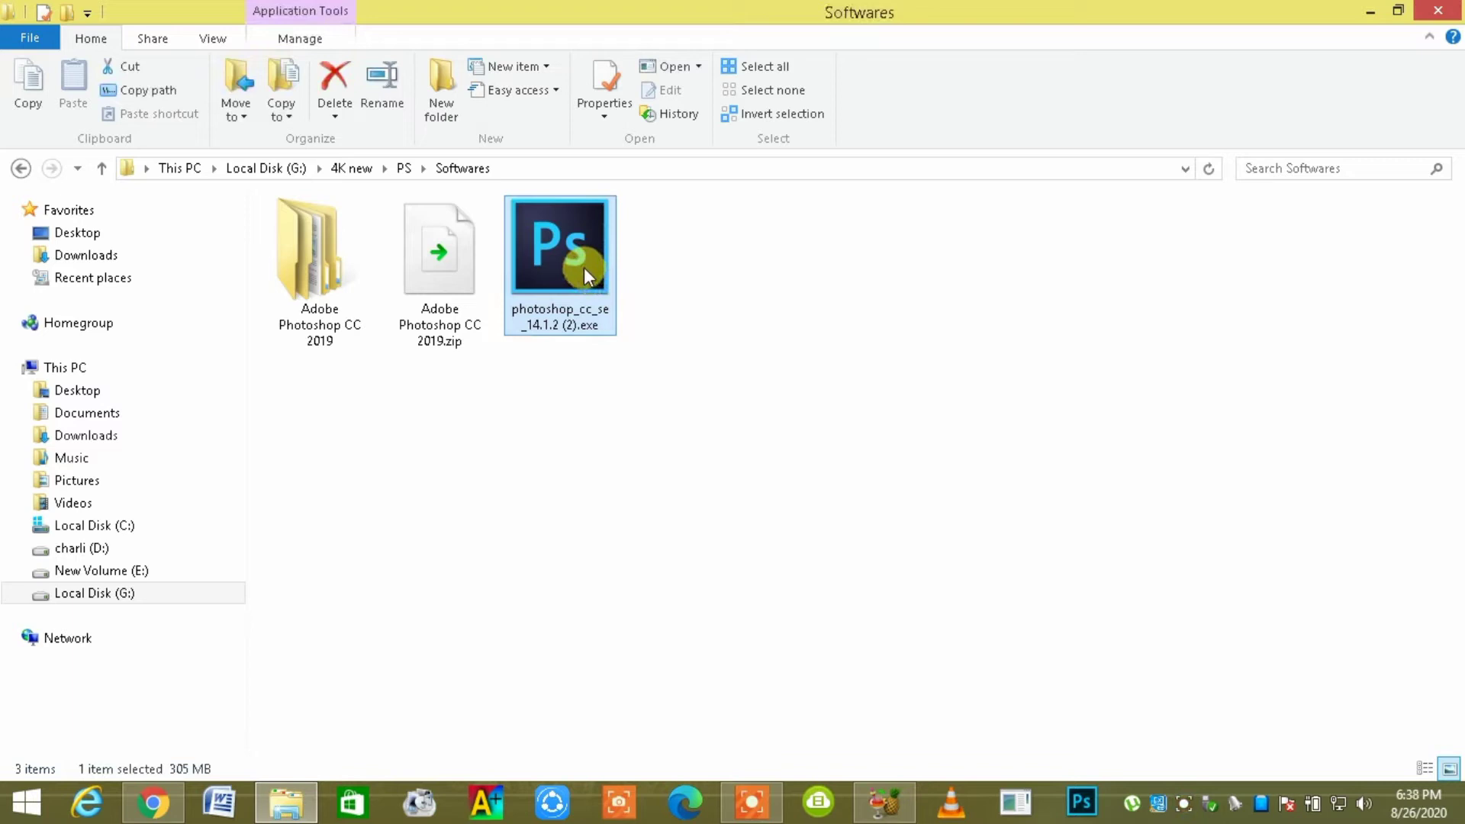
double_click(585, 269)
click(770, 422)
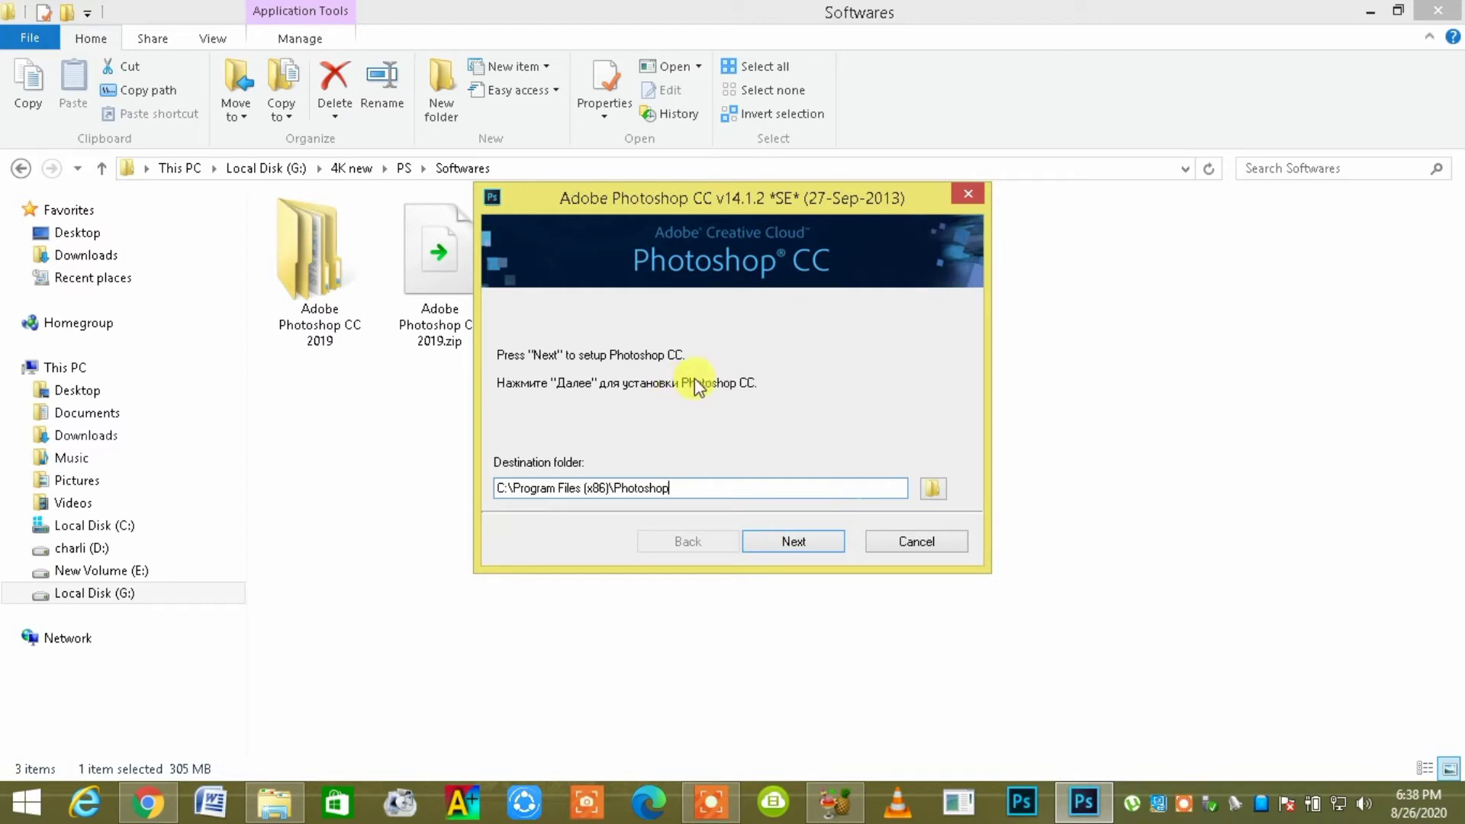
Install to C:\Program Files (x86)\Photoshop, then reveal the desktop.
click(787, 546)
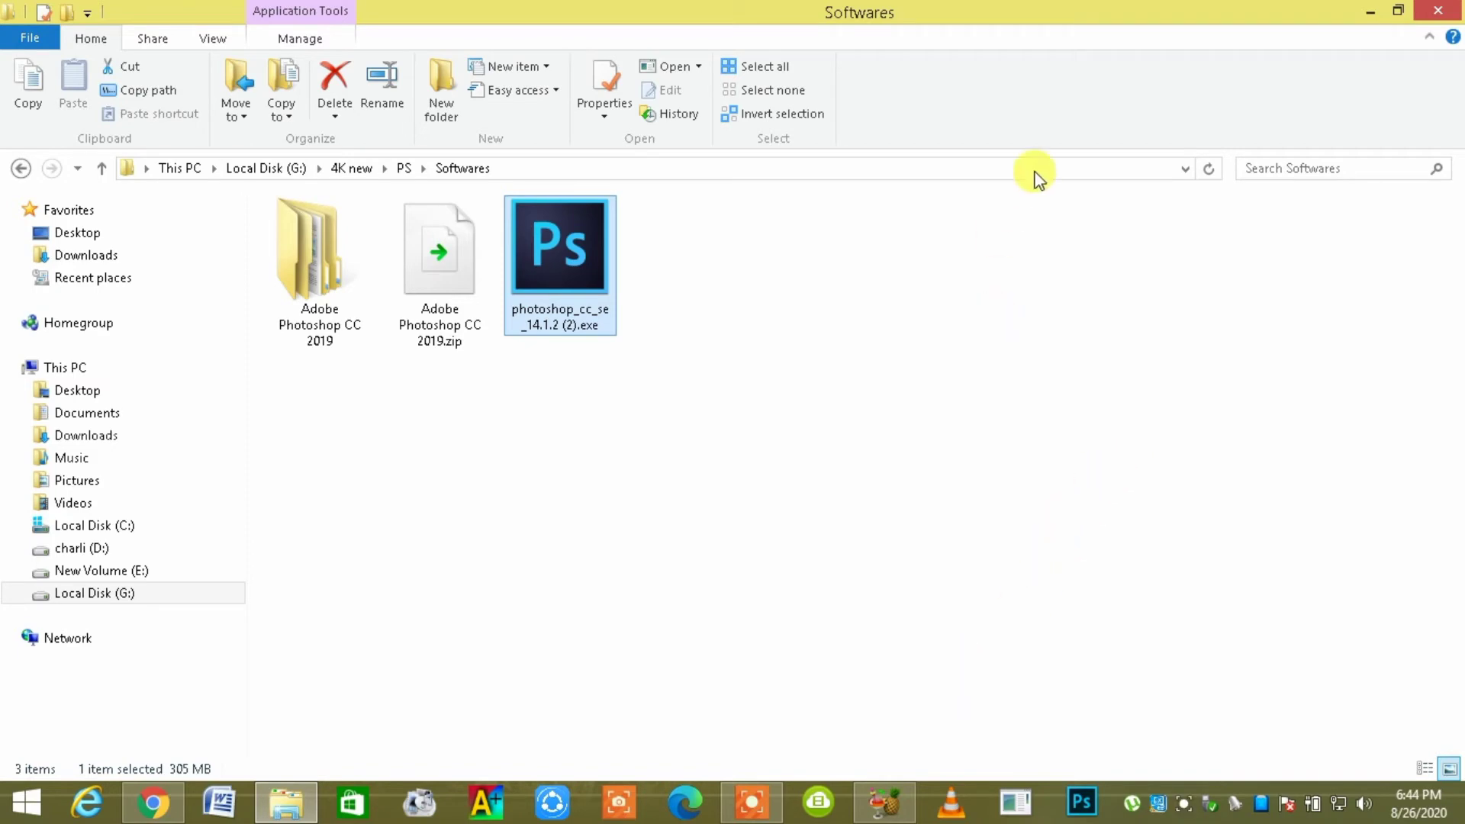
click(1369, 13)
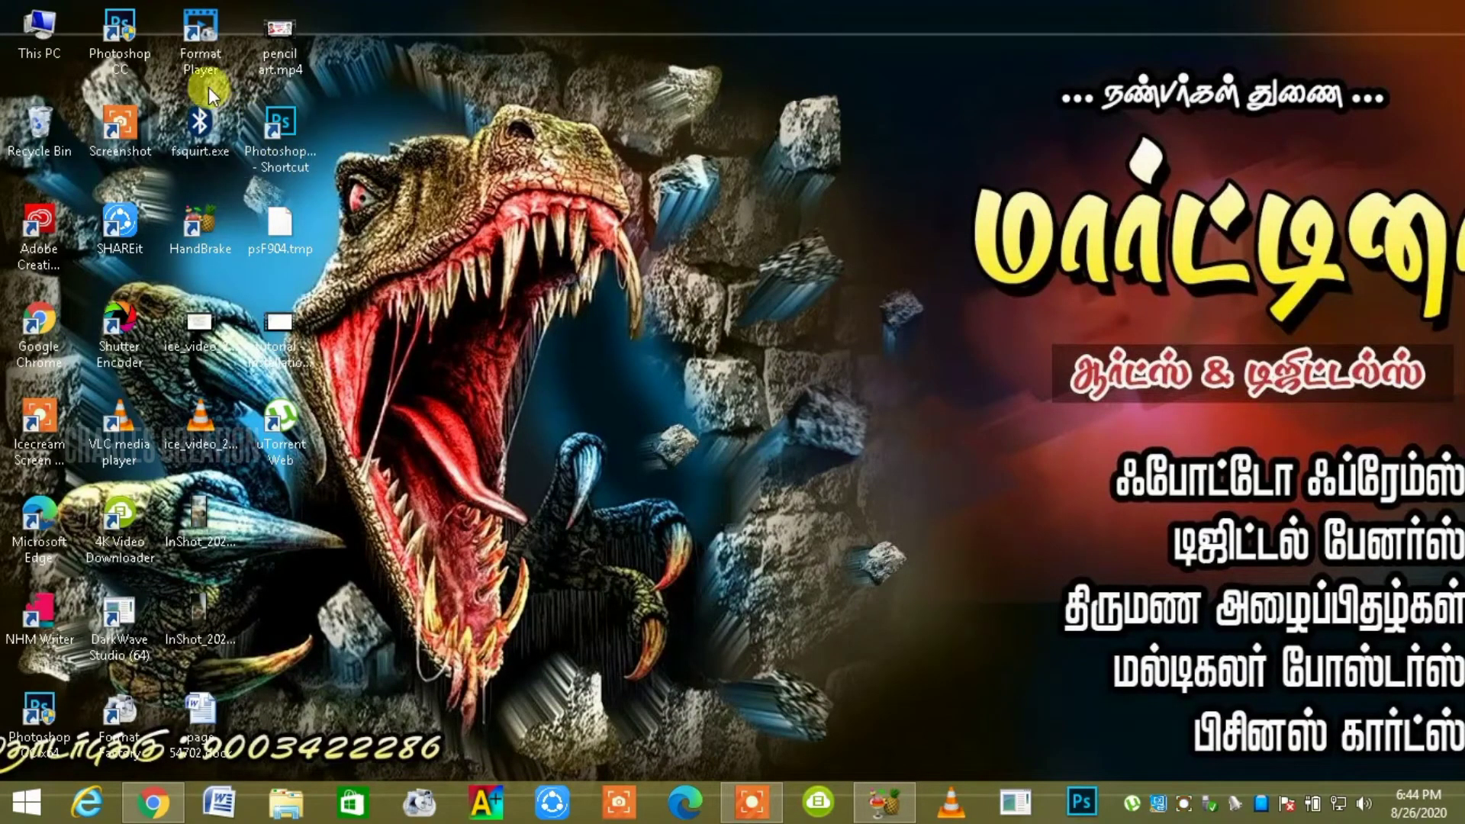
Start Photoshop CC from its desktop shortcut.
click(131, 58)
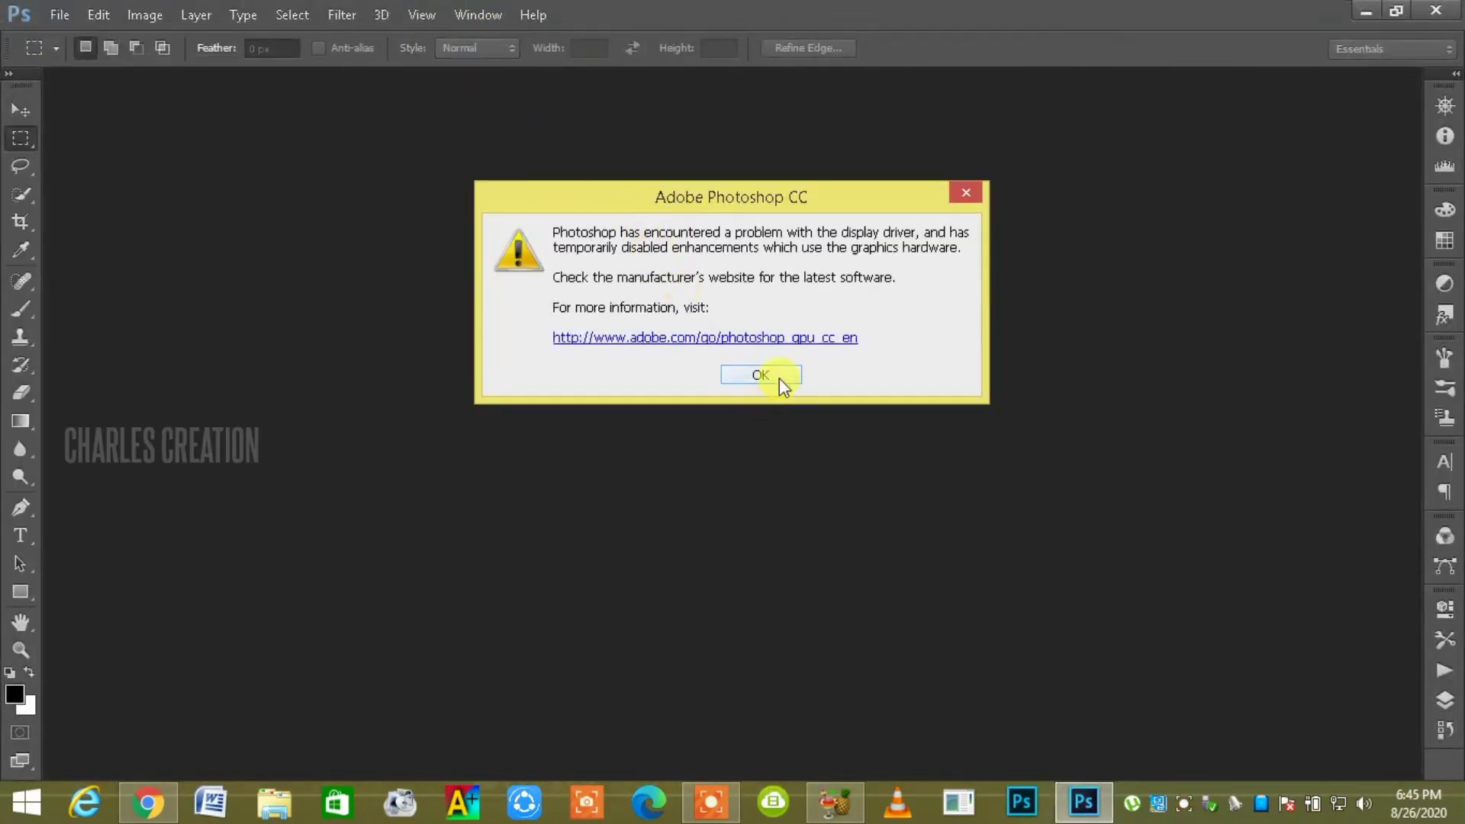
Acknowledge the disabled graphics enhancements warning with OK.
click(761, 376)
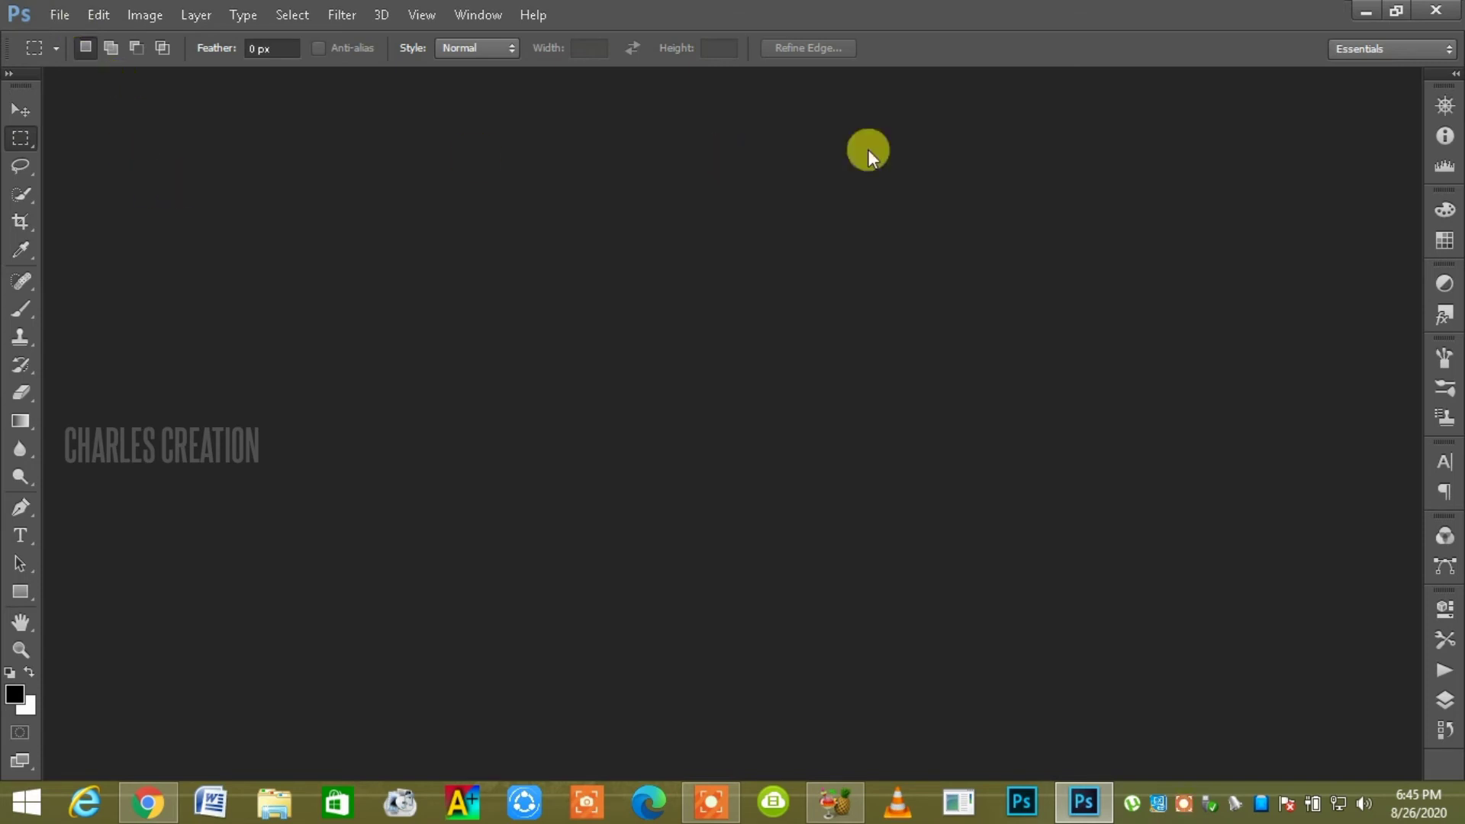
click(58, 14)
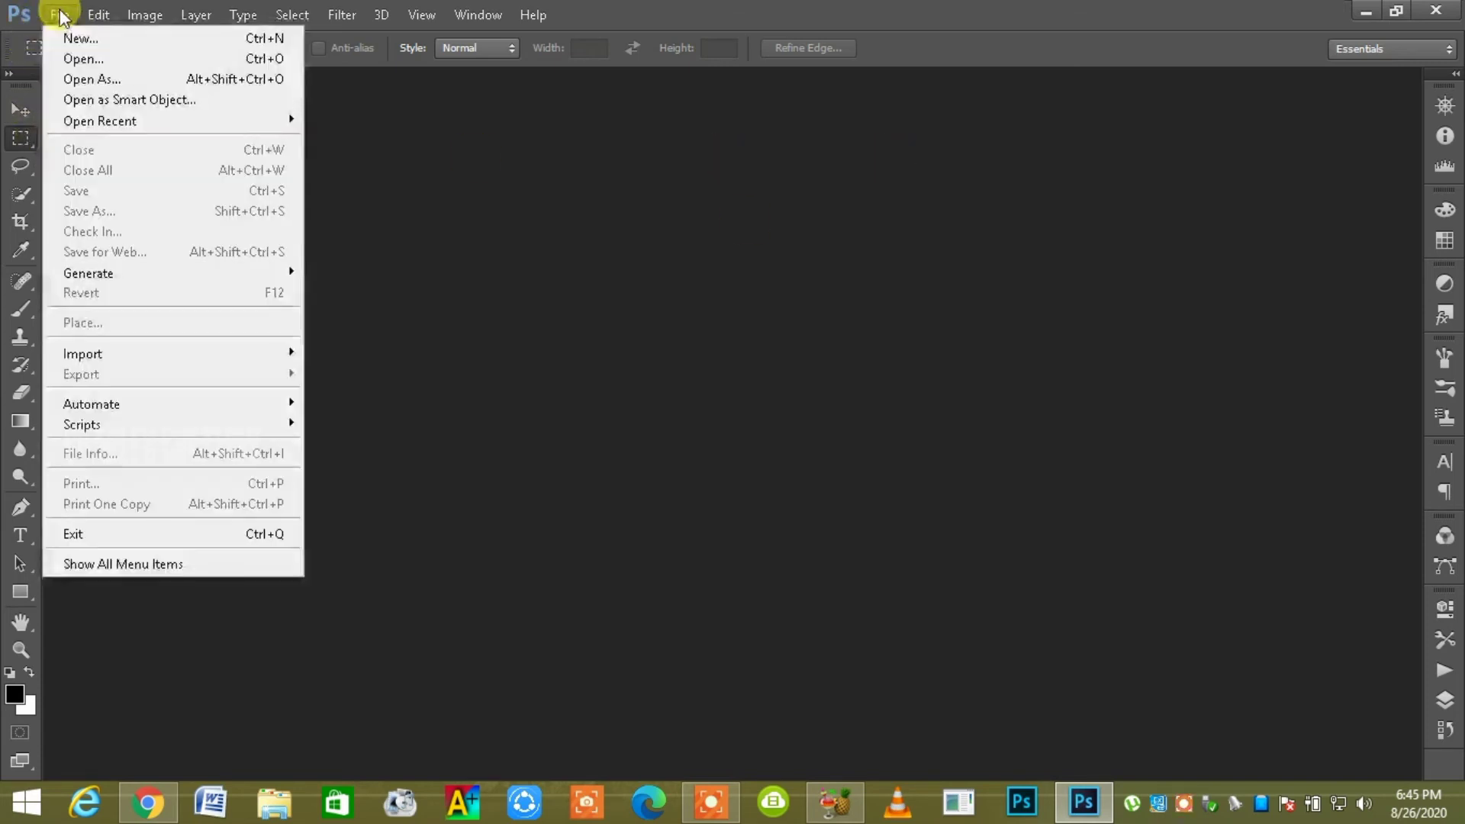